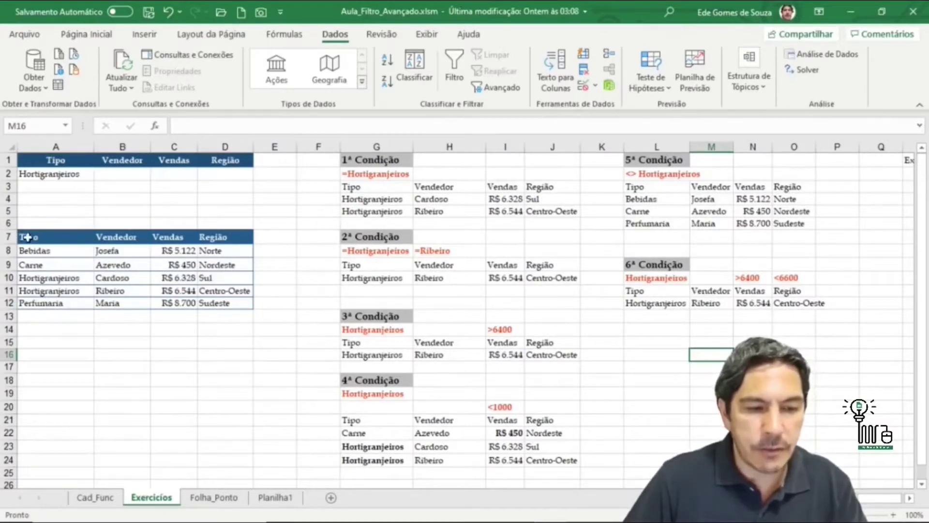
# - Examine the data table in A7:D12, the criteria range in A1:D2 and the blank rows between them
pyautogui.moveTo(27, 237); pyautogui.dragTo(216, 304)
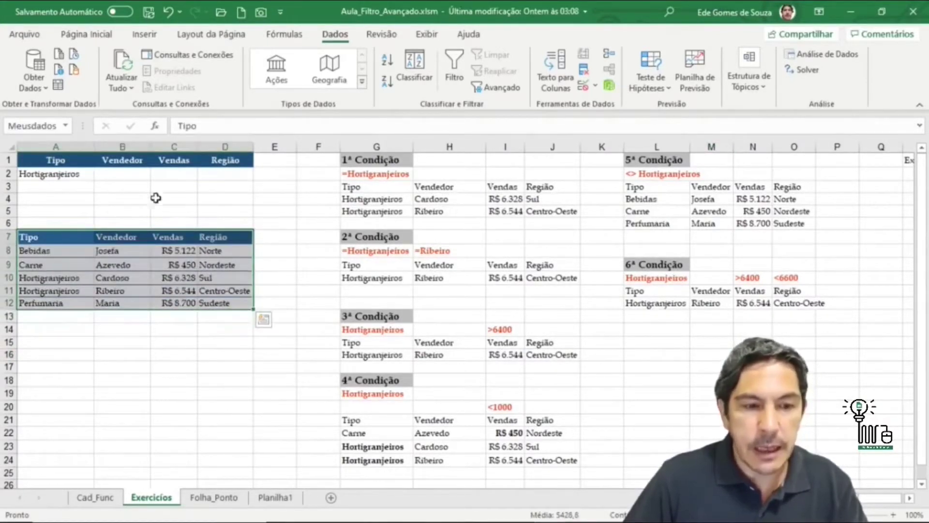
pyautogui.moveTo(56, 160); pyautogui.dragTo(220, 177)
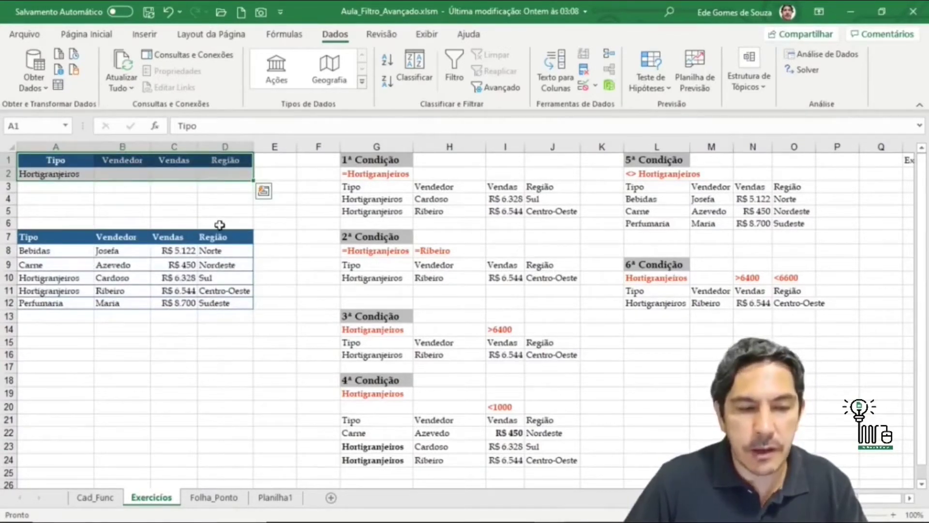
pyautogui.moveTo(42, 223); pyautogui.dragTo(74, 203)
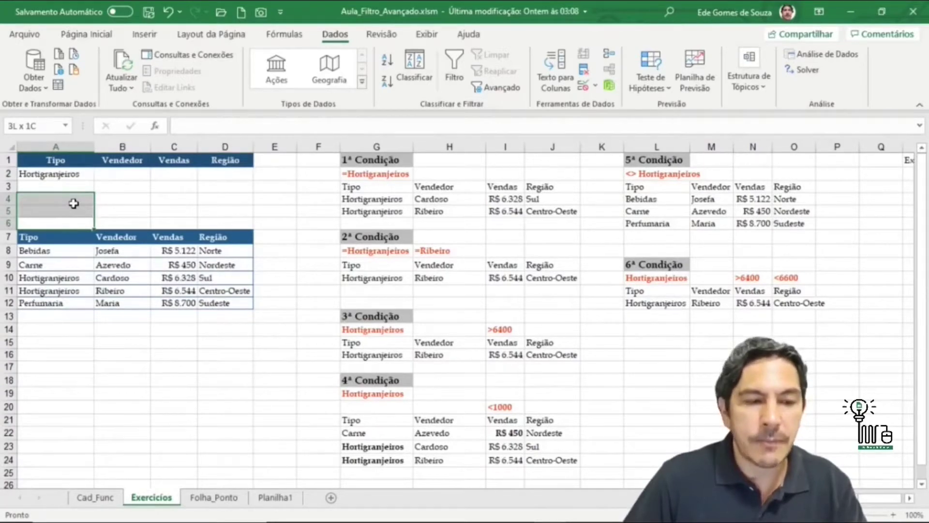
pyautogui.moveTo(73, 203); pyautogui.dragTo(74, 203)
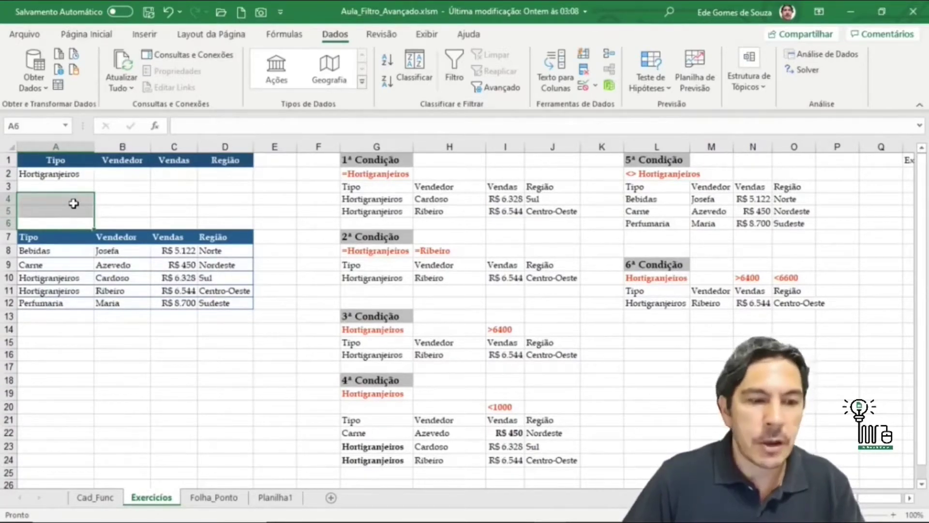
pyautogui.moveTo(127, 180); pyautogui.dragTo(132, 207)
pyautogui.click(190, 197)
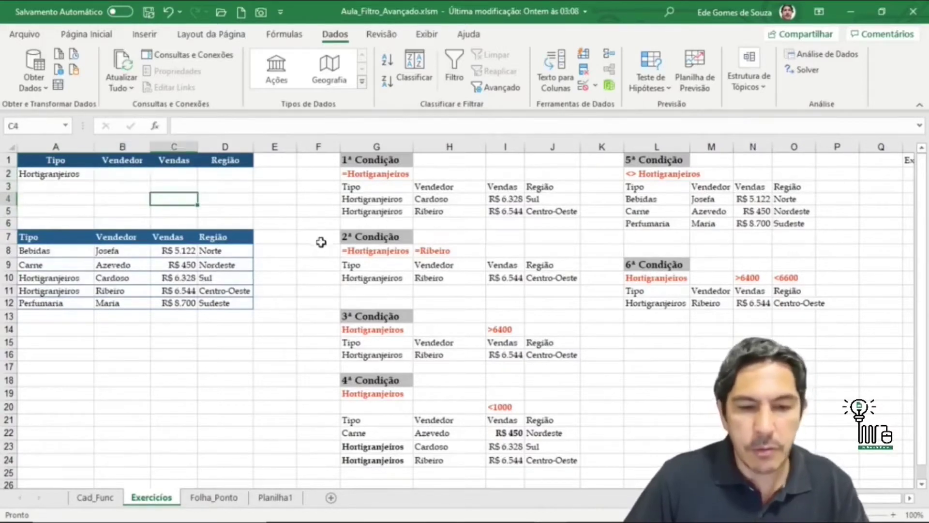
# - Move the data table A7:D12 down one row so that its header starts in A8
pyautogui.click(9, 223)
pyautogui.moveTo(46, 237); pyautogui.dragTo(212, 301)
pyautogui.hotkey('ctrl', 'c')
pyautogui.click(75, 249)
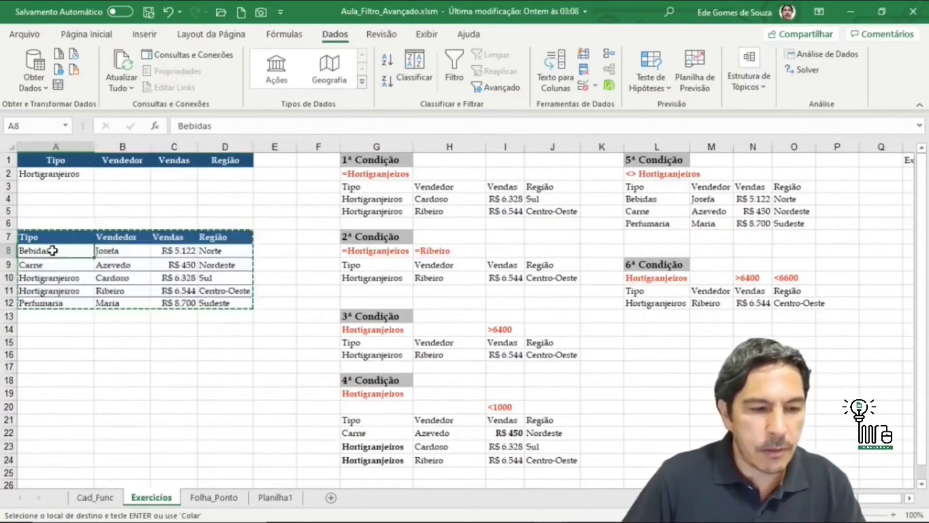
pyautogui.hotkey('ctrl', 'v')
pyautogui.click(71, 238)
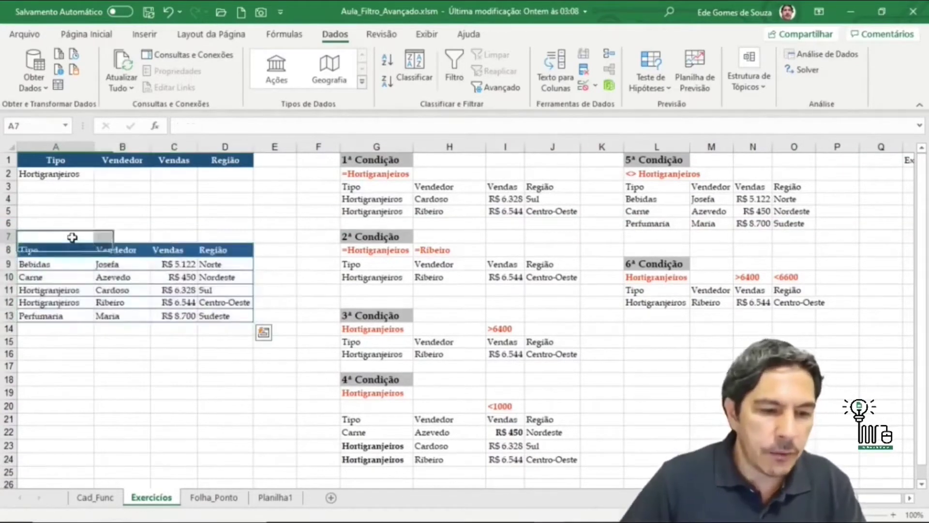
# - Examine the spacing between the criteria block and the moved data table, along with both sets of column headers
pyautogui.moveTo(56, 186); pyautogui.dragTo(56, 236)
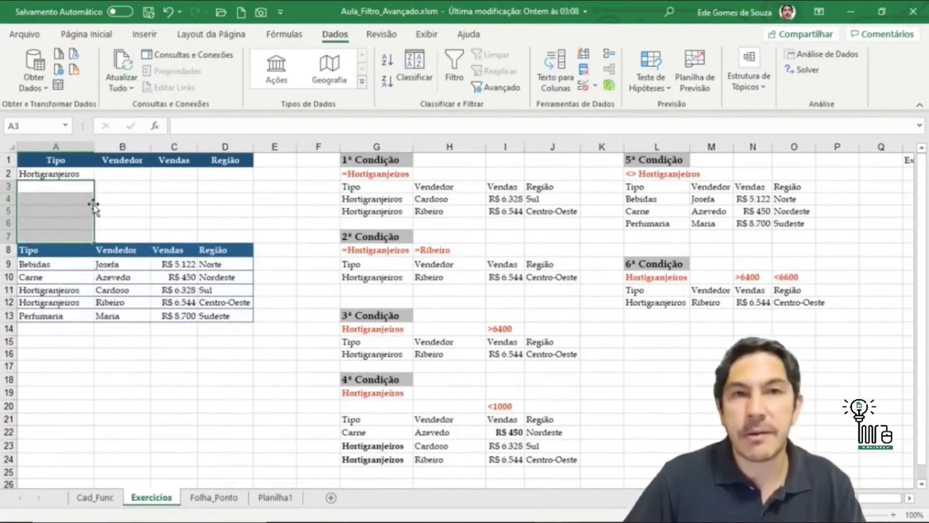
pyautogui.moveTo(71, 249); pyautogui.dragTo(225, 317)
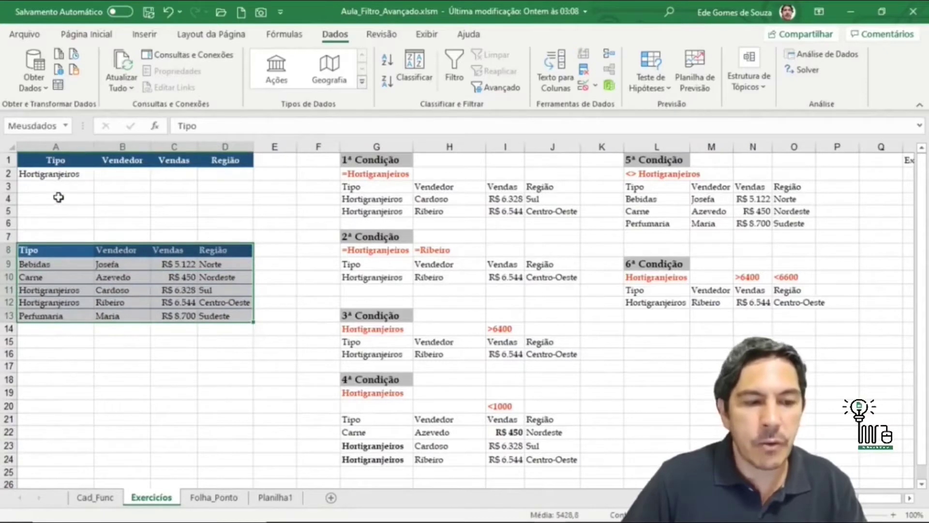
pyautogui.moveTo(57, 199); pyautogui.dragTo(228, 208)
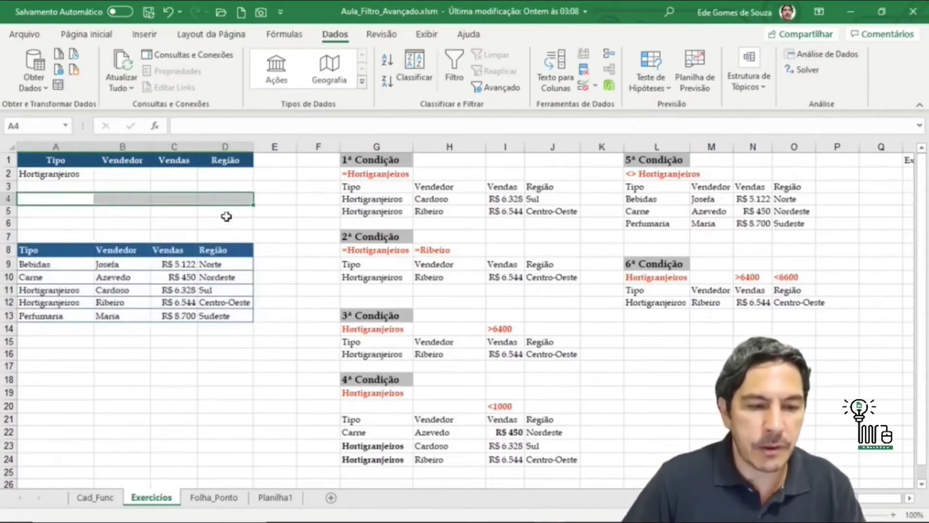
pyautogui.click(226, 198)
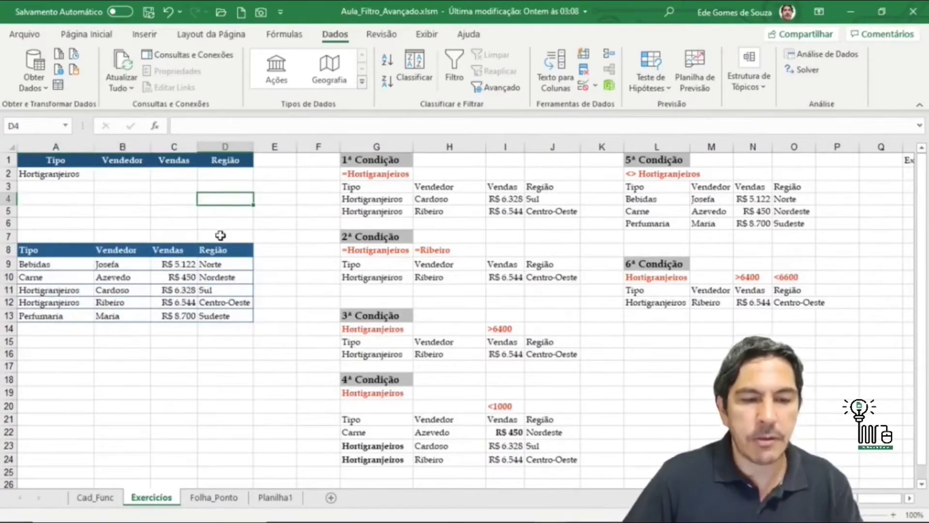
pyautogui.moveTo(219, 213); pyautogui.dragTo(229, 247)
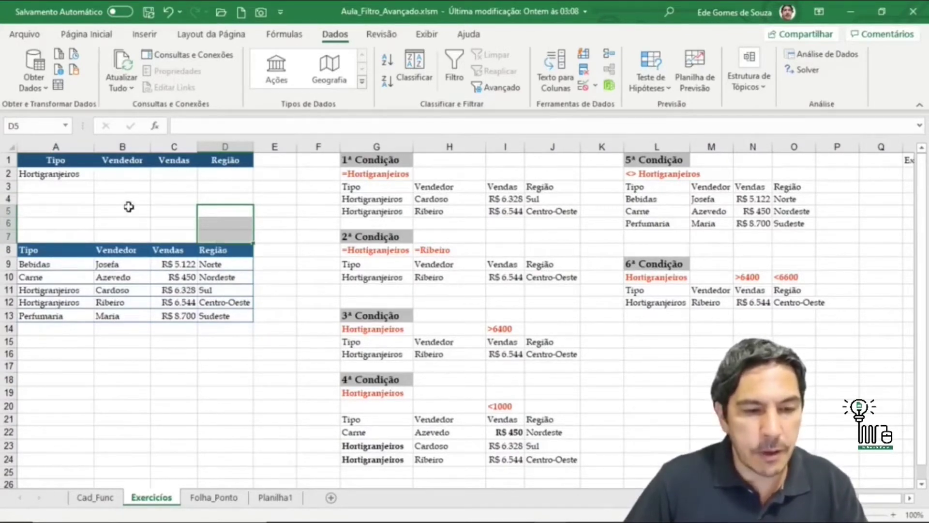
pyautogui.moveTo(57, 254); pyautogui.dragTo(214, 315)
pyautogui.click(175, 345)
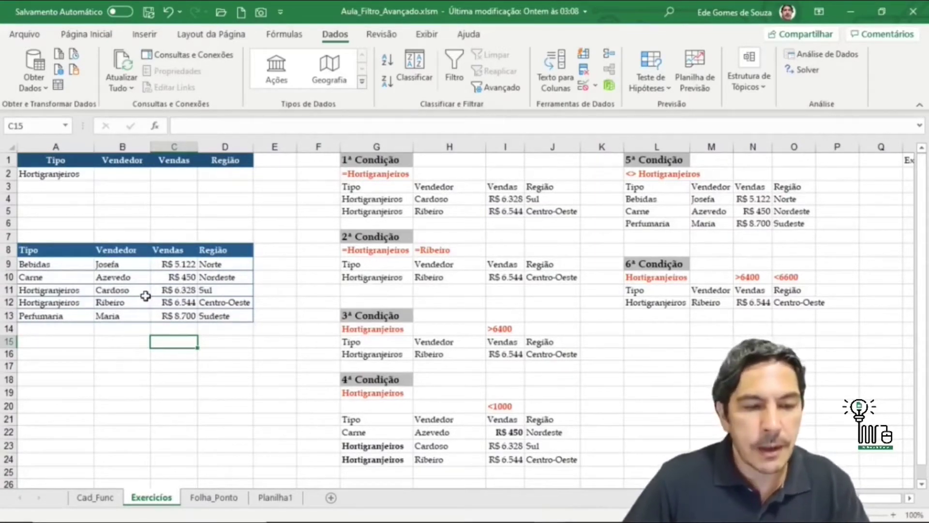
pyautogui.moveTo(50, 160); pyautogui.dragTo(224, 163)
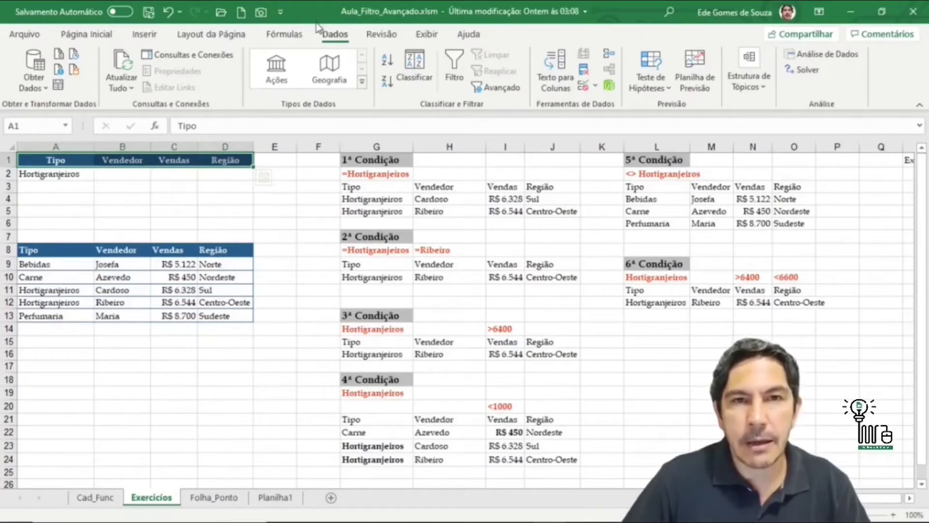
pyautogui.click(501, 90)
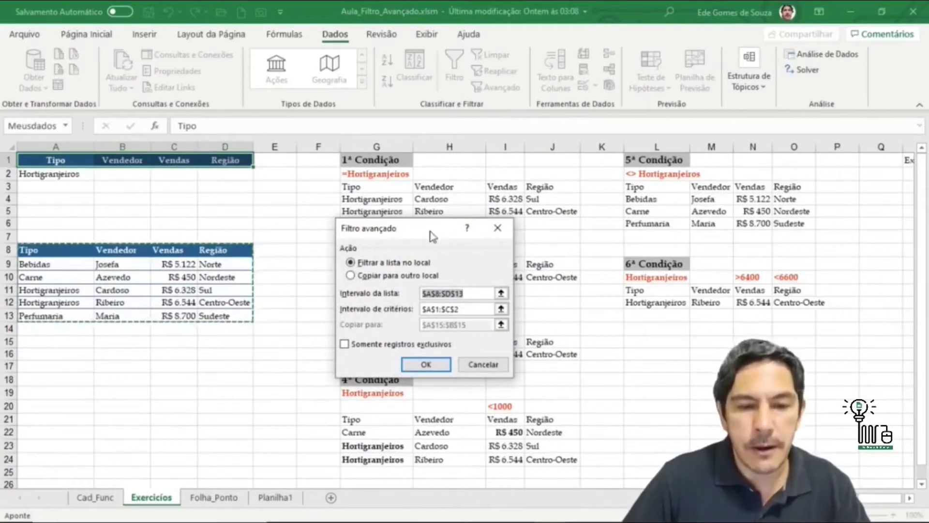
pyautogui.moveTo(430, 230); pyautogui.dragTo(355, 166)
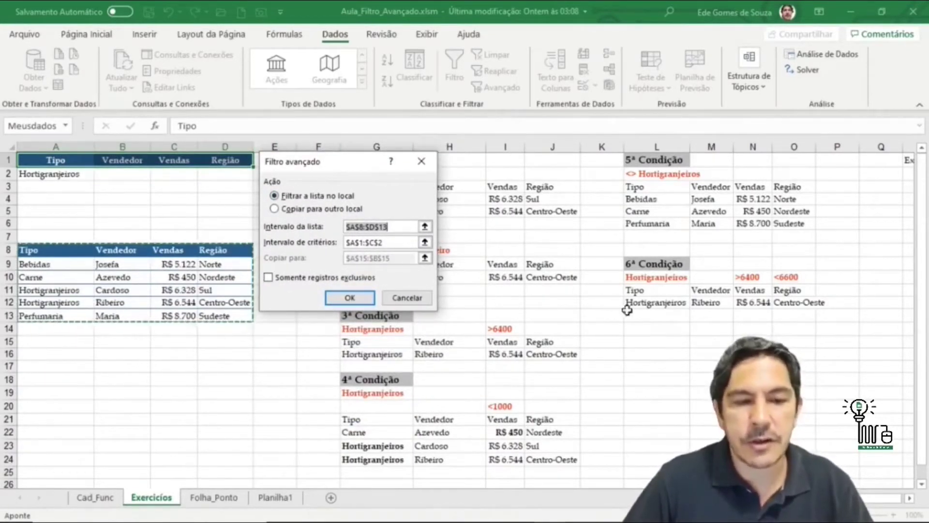
pyautogui.moveTo(334, 166); pyautogui.dragTo(124, 331)
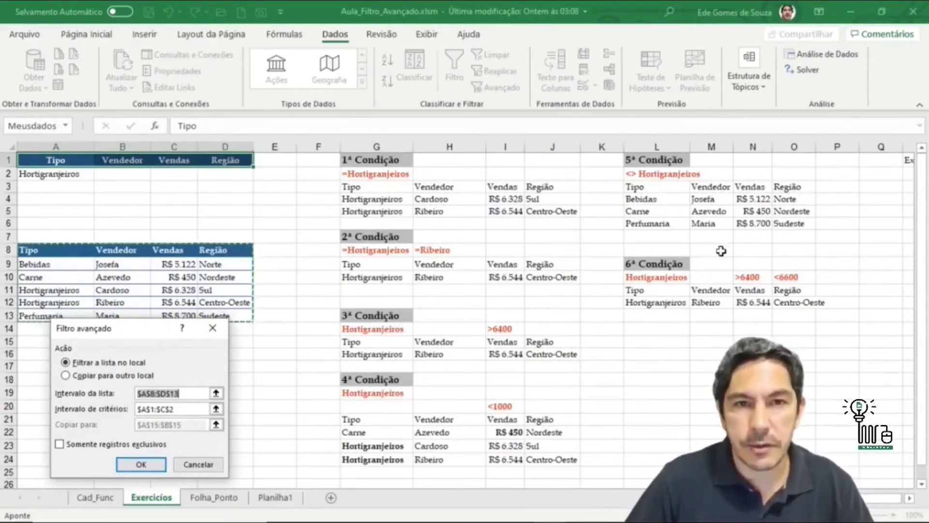
pyautogui.moveTo(147, 333); pyautogui.dragTo(423, 249)
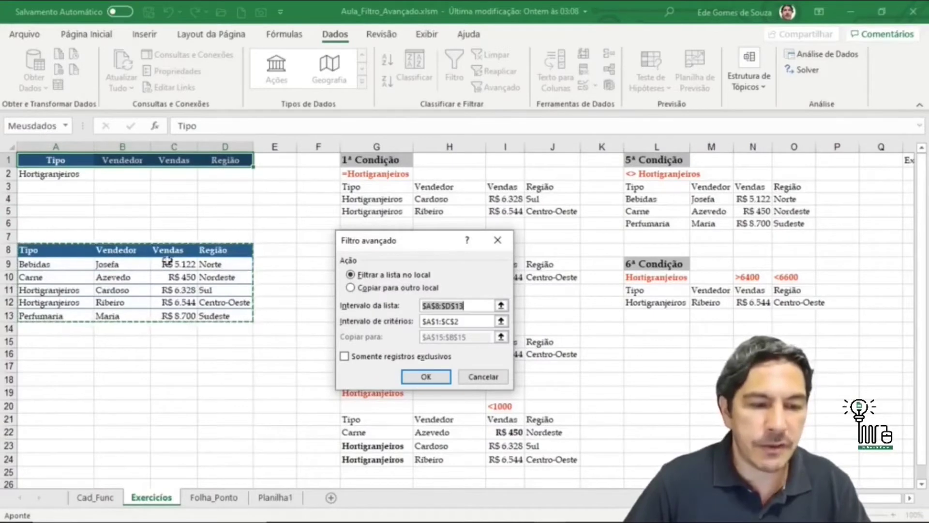
pyautogui.click(68, 323)
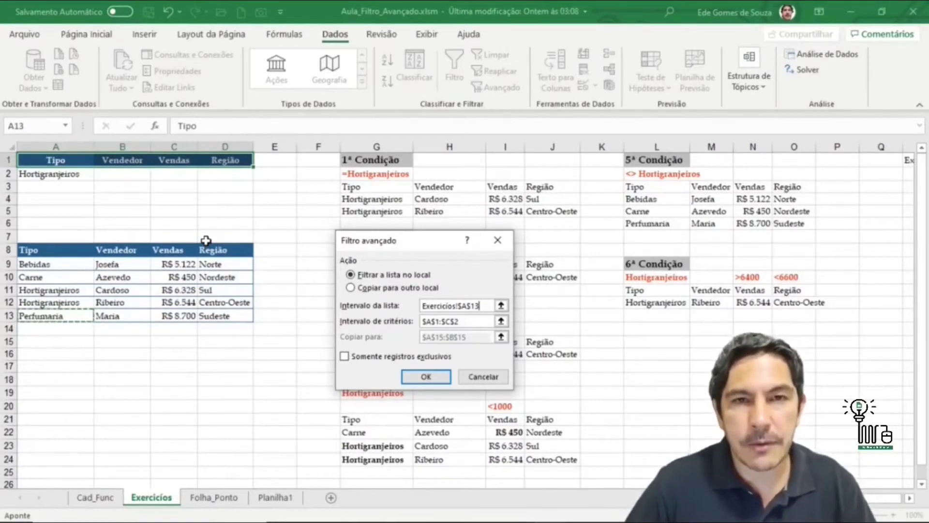
pyautogui.moveTo(392, 242); pyautogui.dragTo(333, 171)
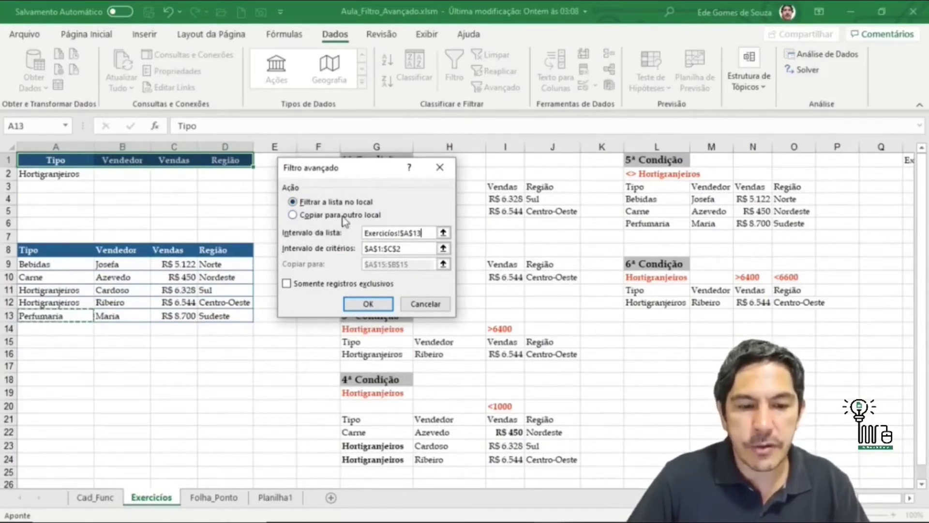
pyautogui.moveTo(351, 175); pyautogui.dragTo(337, 154)
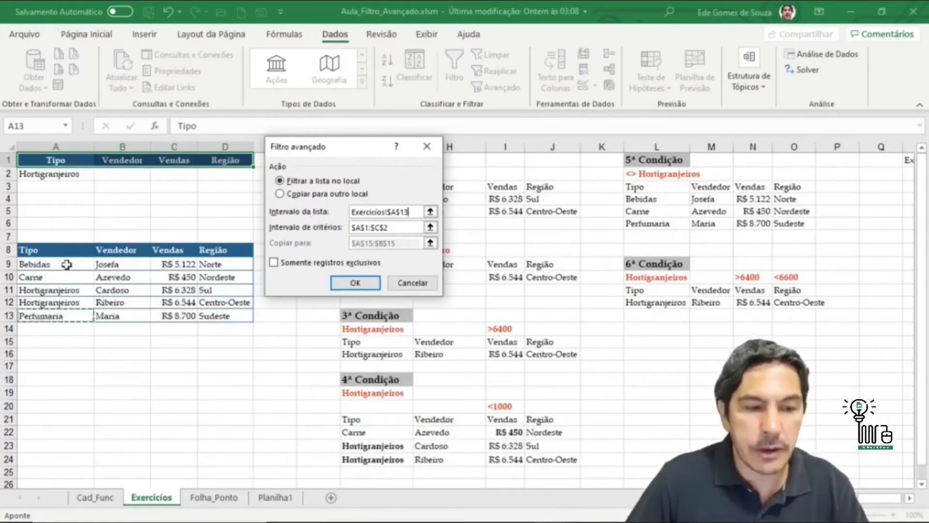
pyautogui.moveTo(34, 250); pyautogui.dragTo(212, 317)
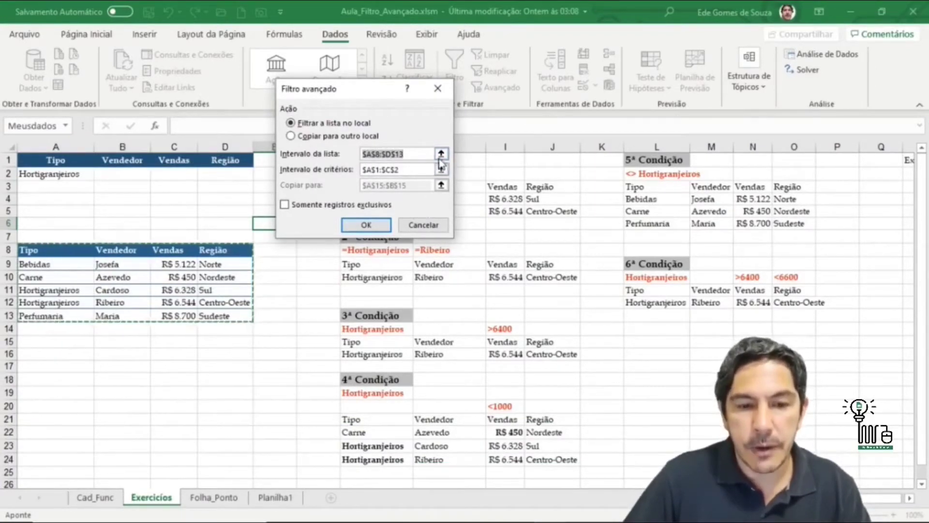
# - Set the advanced filter's list range to the data table A8:D13, named Meusdados
pyautogui.click(441, 155)
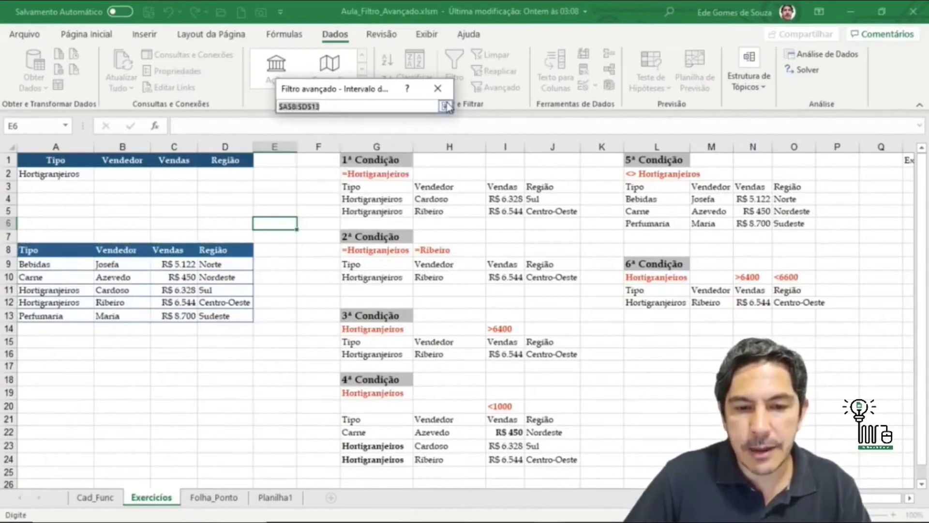
pyautogui.press('BackSpace')
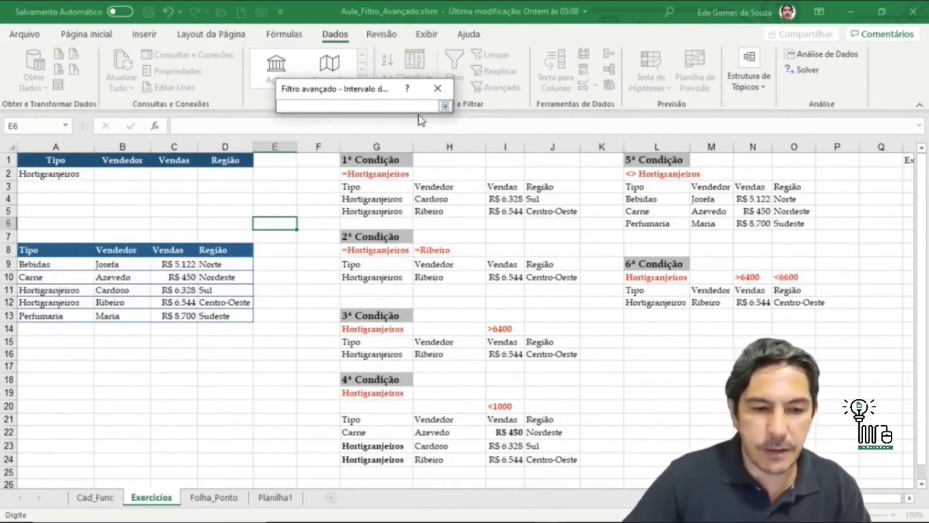
pyautogui.moveTo(48, 254); pyautogui.dragTo(220, 316)
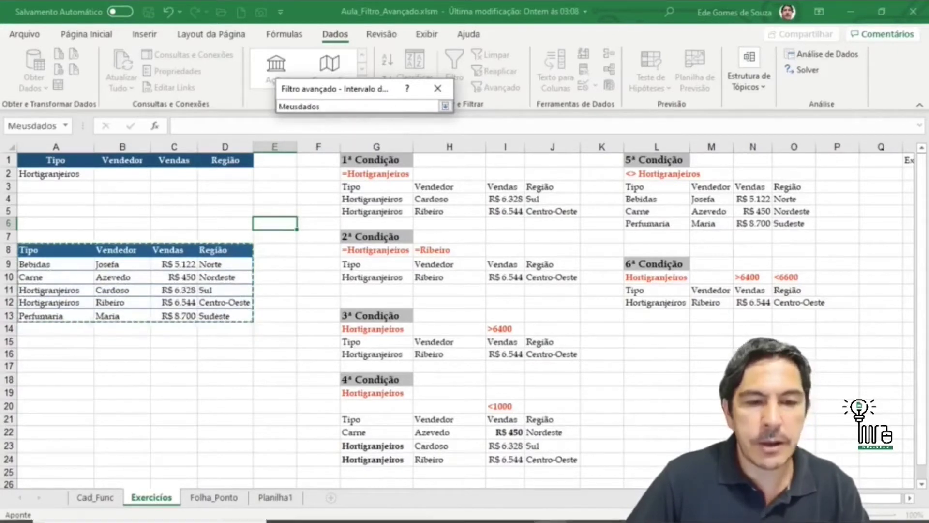
pyautogui.click(446, 107)
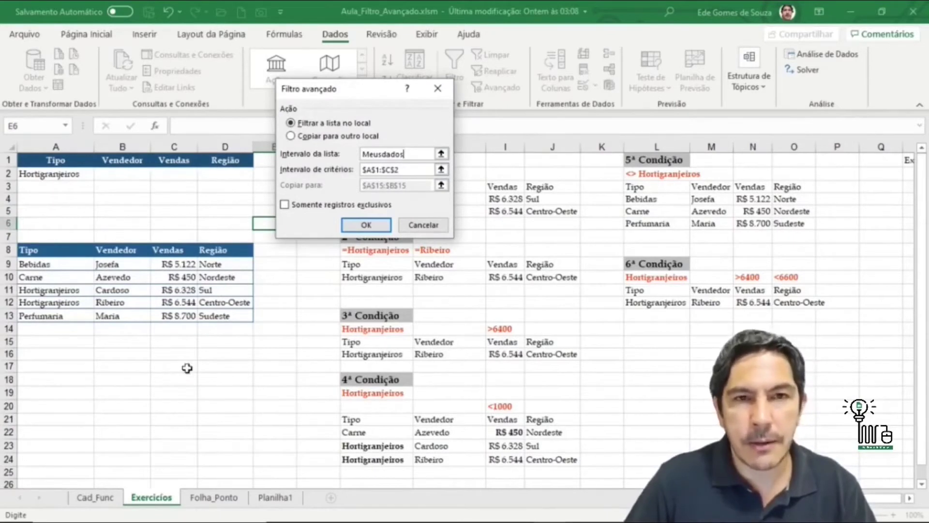
# - Replace the advanced filter's criteria range with A1:D2 on the Exercícios sheet, covering the criteria headers and the Hortigranjeiros condition
pyautogui.click(405, 168)
pyautogui.moveTo(415, 169); pyautogui.dragTo(350, 170)
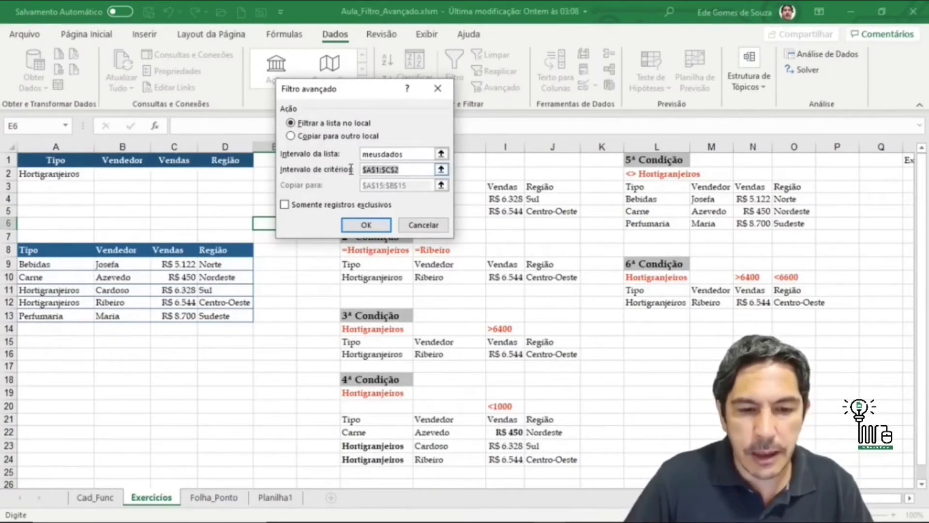
pyautogui.press('BackSpace')
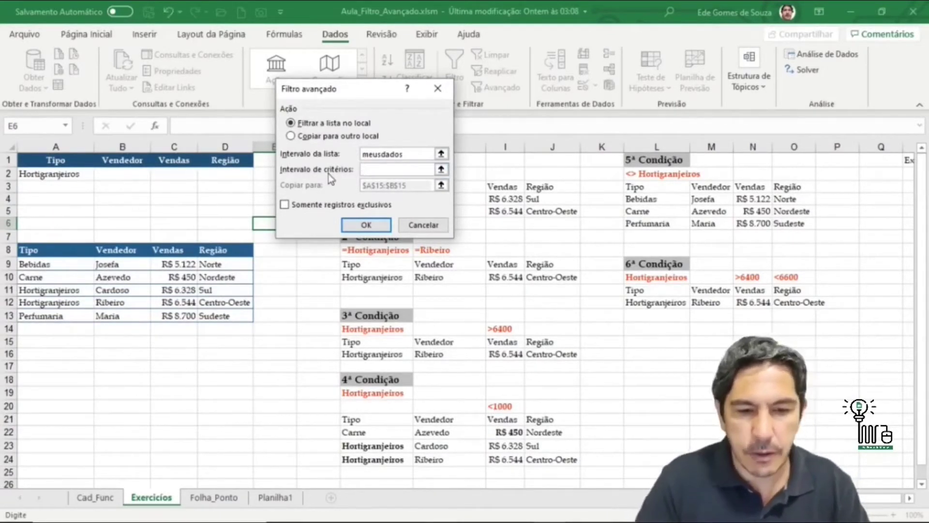
pyautogui.click(441, 170)
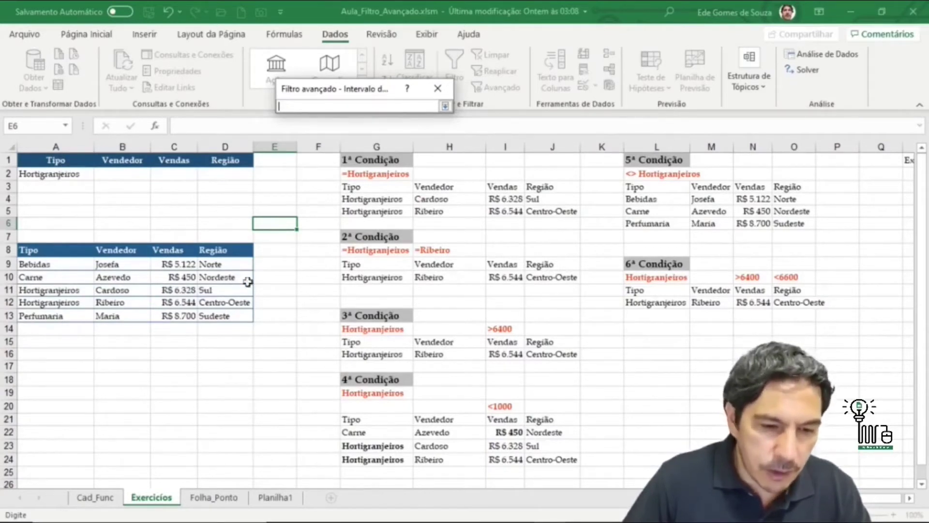
pyautogui.moveTo(31, 249); pyautogui.dragTo(218, 317)
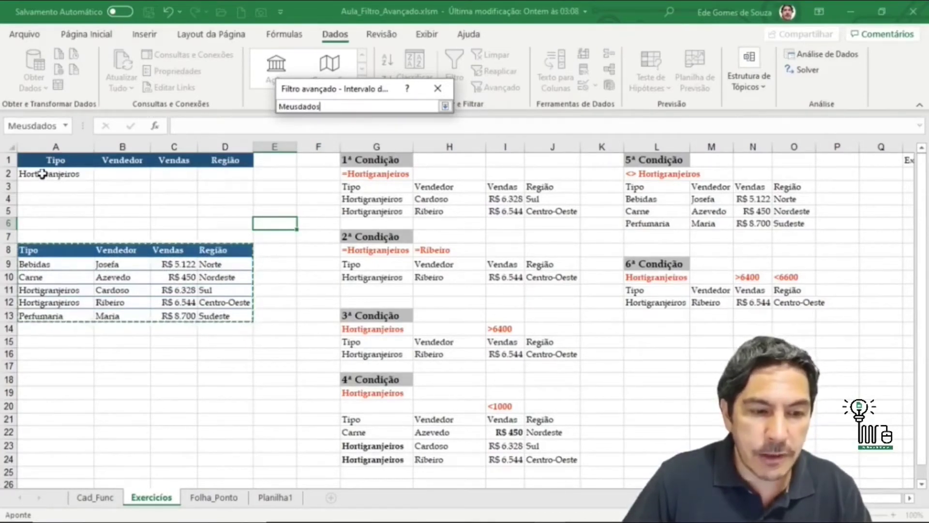
pyautogui.moveTo(57, 160); pyautogui.dragTo(223, 171)
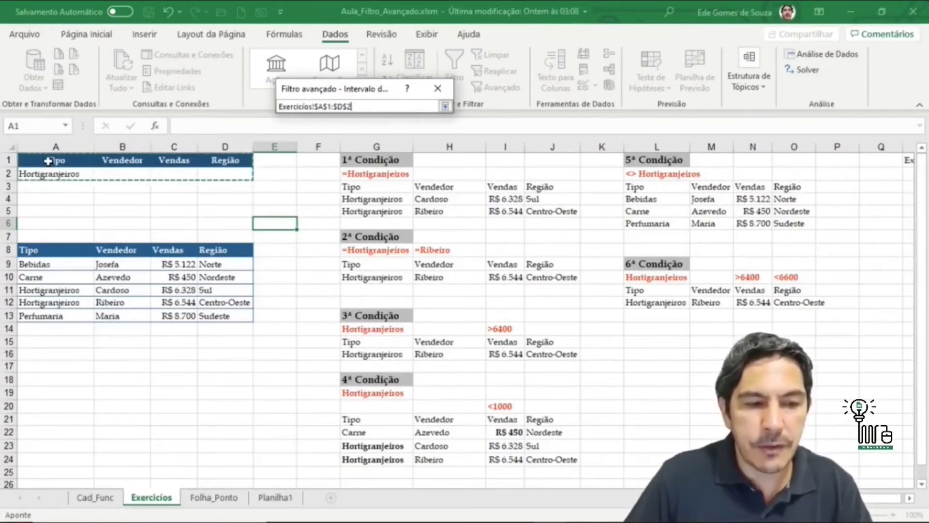
pyautogui.moveTo(48, 161); pyautogui.dragTo(234, 172)
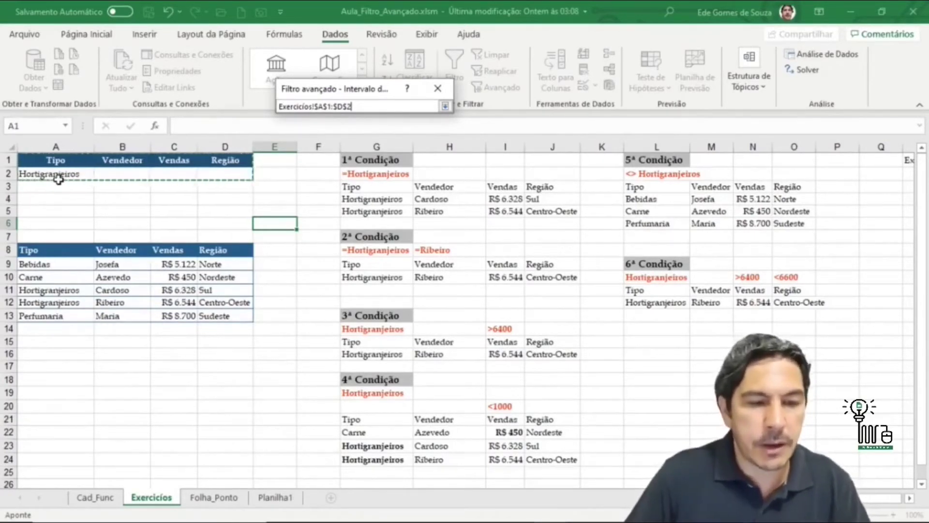
pyautogui.click(445, 106)
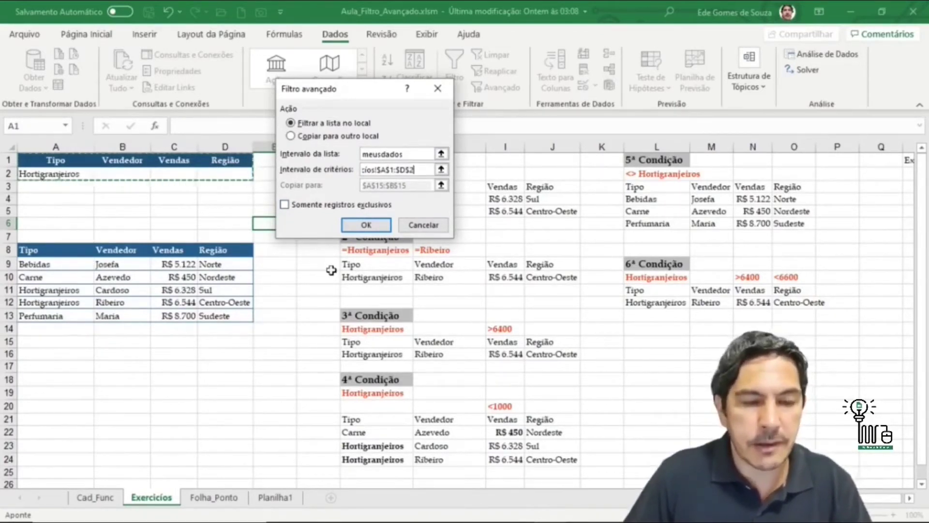
# - Apply the advanced filter in place and select the filtered Tipo cells A11:A12 to check them
pyautogui.click(366, 225)
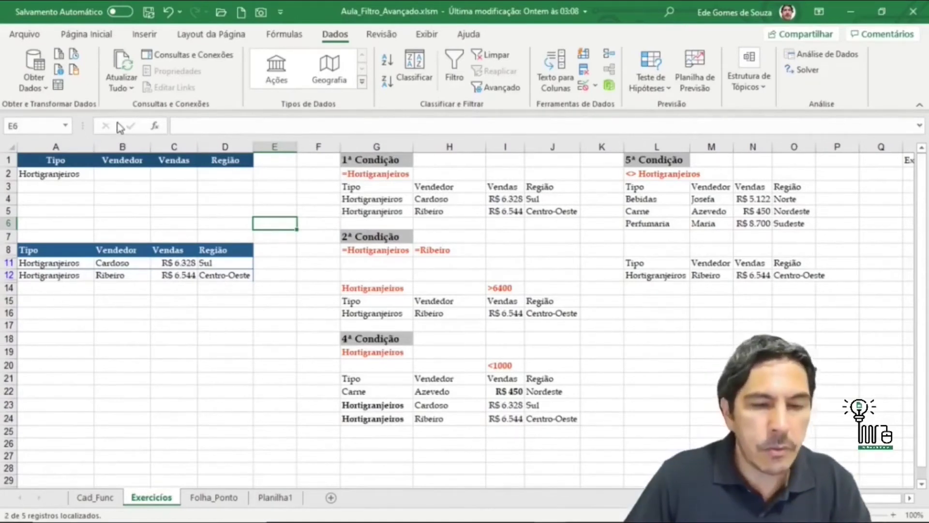
pyautogui.click(52, 265)
pyautogui.moveTo(54, 273); pyautogui.dragTo(53, 281)
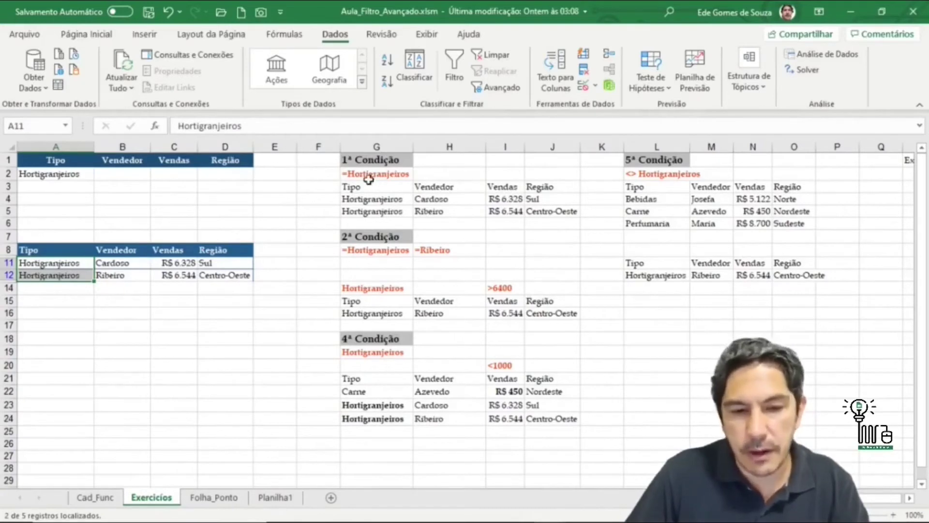
# - Check the 1ª Condição example in G1:J5 against the filtered rows and clear the filter from the data table
pyautogui.moveTo(381, 159); pyautogui.dragTo(543, 217)
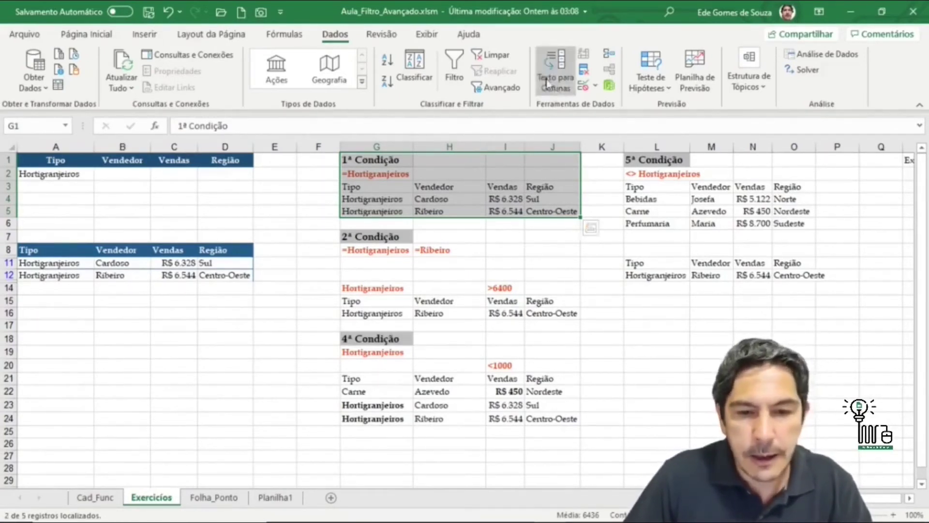
pyautogui.click(504, 54)
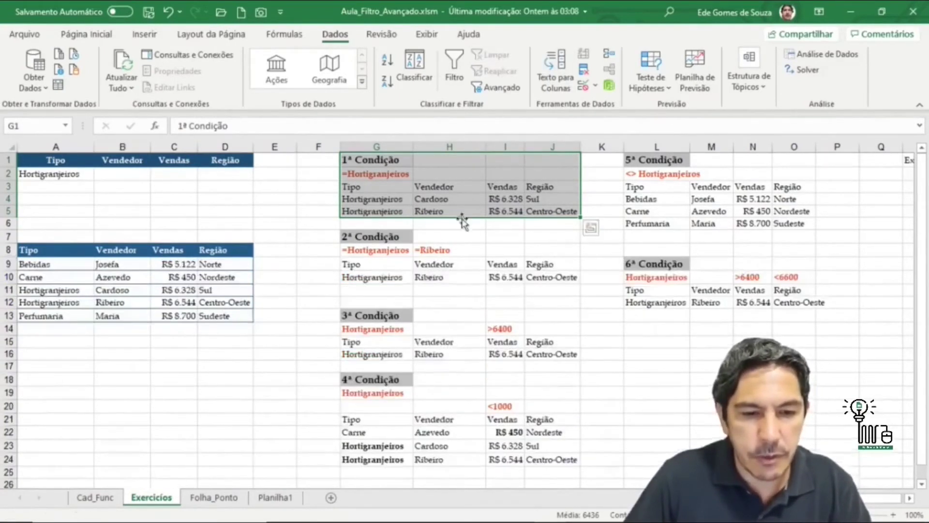
pyautogui.click(239, 316)
pyautogui.click(22, 266)
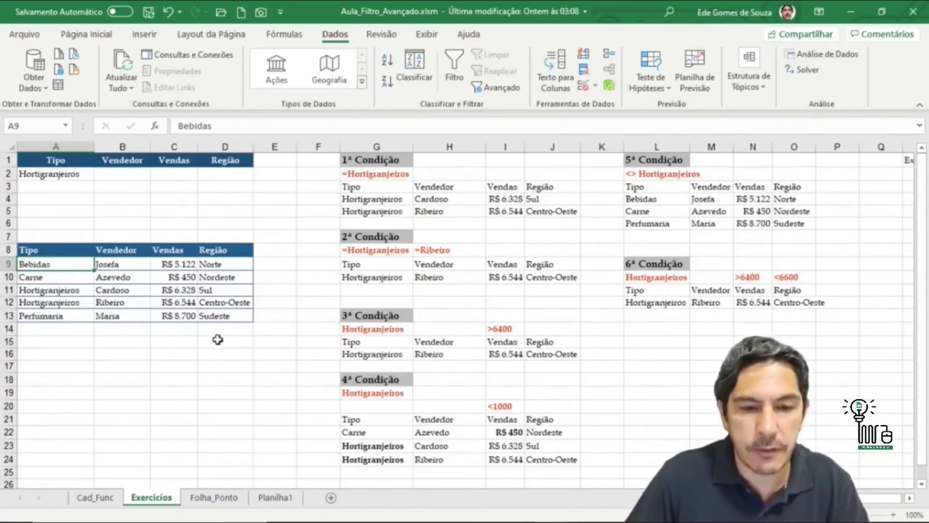
# - Start a new advanced filter from empty cell A17 and set its list range to the data table A8:D13, named Meusdados
pyautogui.click(53, 365)
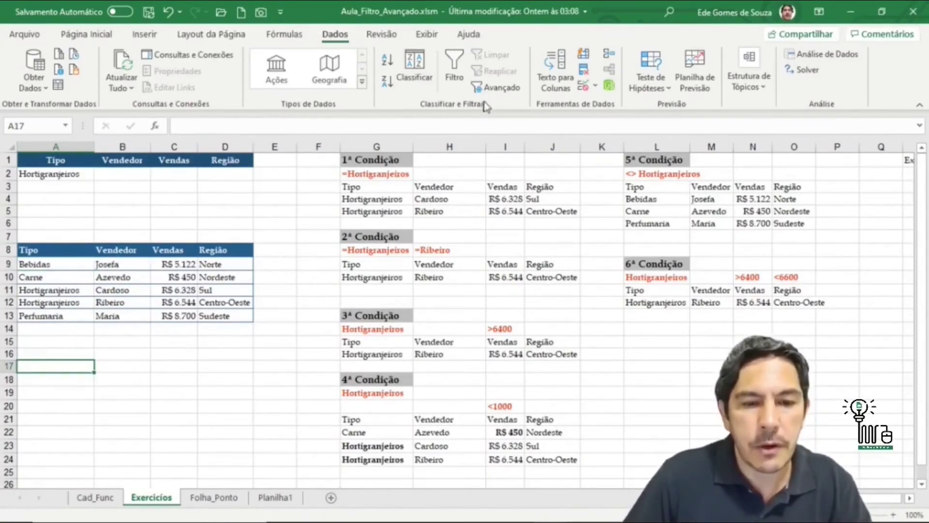
pyautogui.click(496, 87)
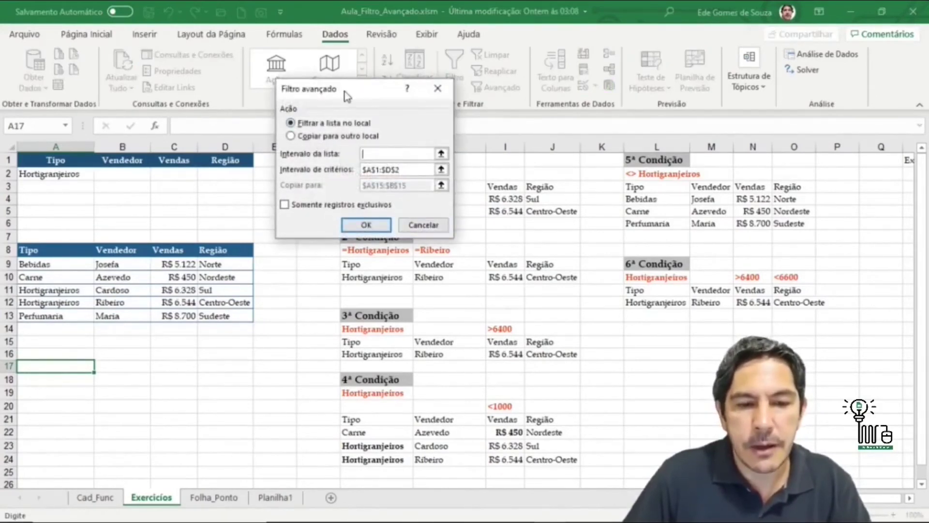
pyautogui.moveTo(345, 95); pyautogui.dragTo(336, 147)
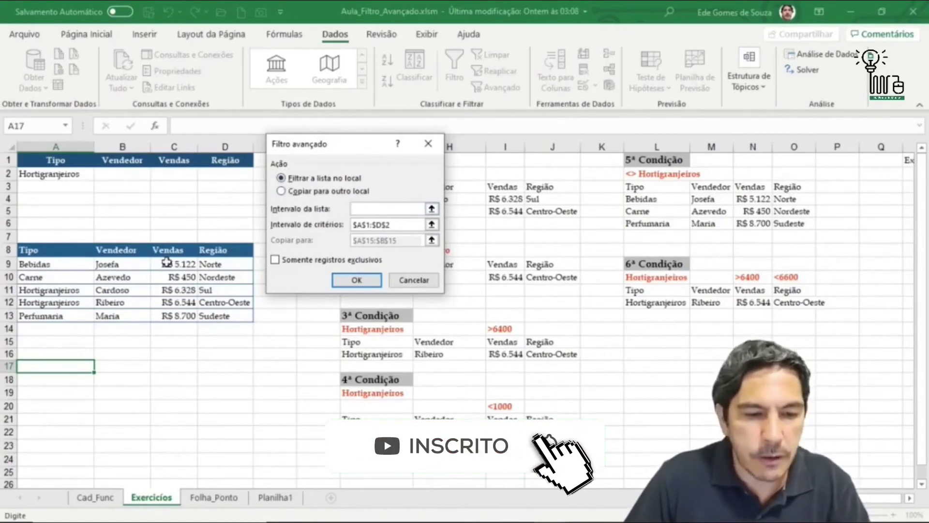
pyautogui.moveTo(67, 252); pyautogui.dragTo(230, 317)
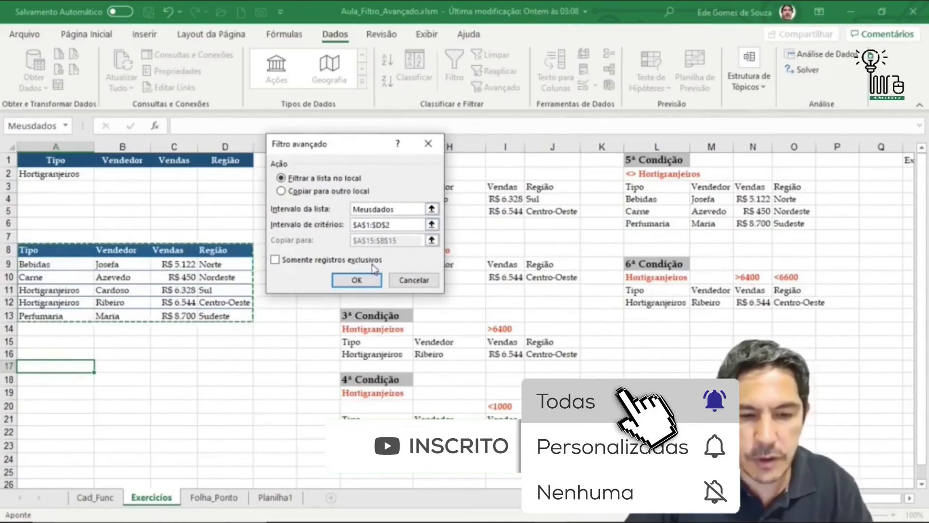
# - Replace the advanced filter's criteria range with A1:A2 on the Exercícios sheet, covering only the Tipo header and its Hortigranjeiros condition
pyautogui.click(404, 226)
pyautogui.moveTo(404, 226); pyautogui.dragTo(352, 225)
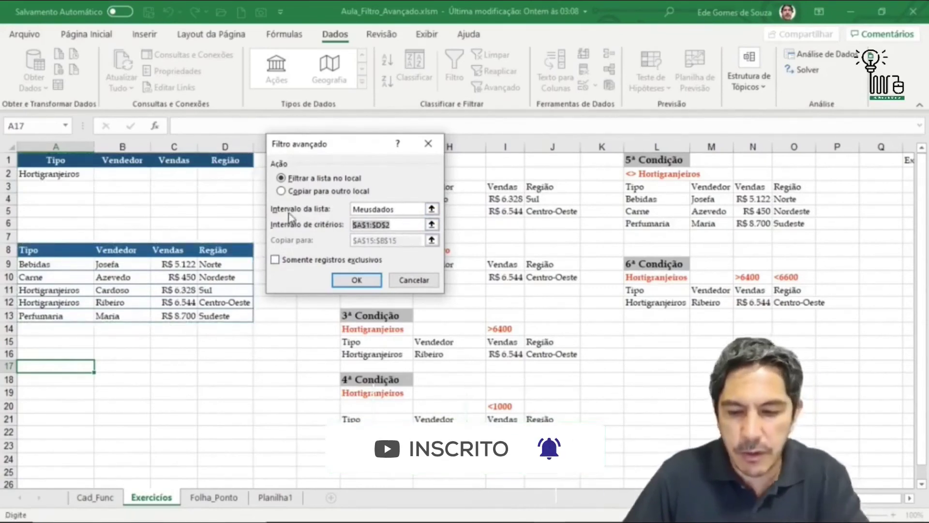
pyautogui.press('BackSpace')
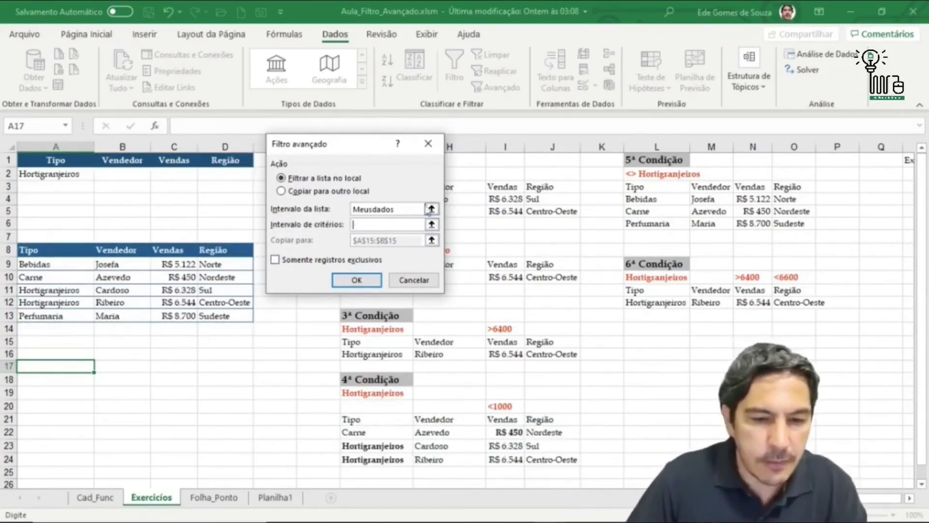
pyautogui.click(431, 224)
pyautogui.click(42, 156)
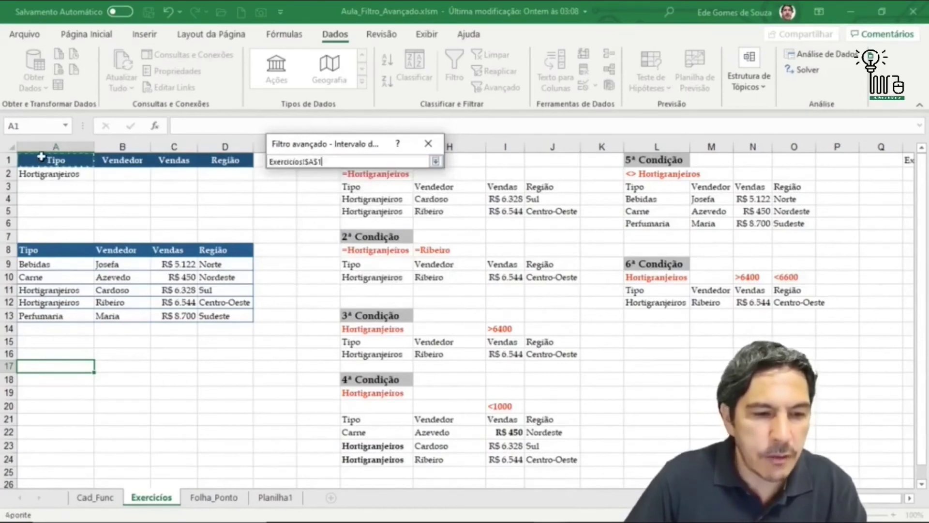
pyautogui.moveTo(41, 155); pyautogui.dragTo(64, 168)
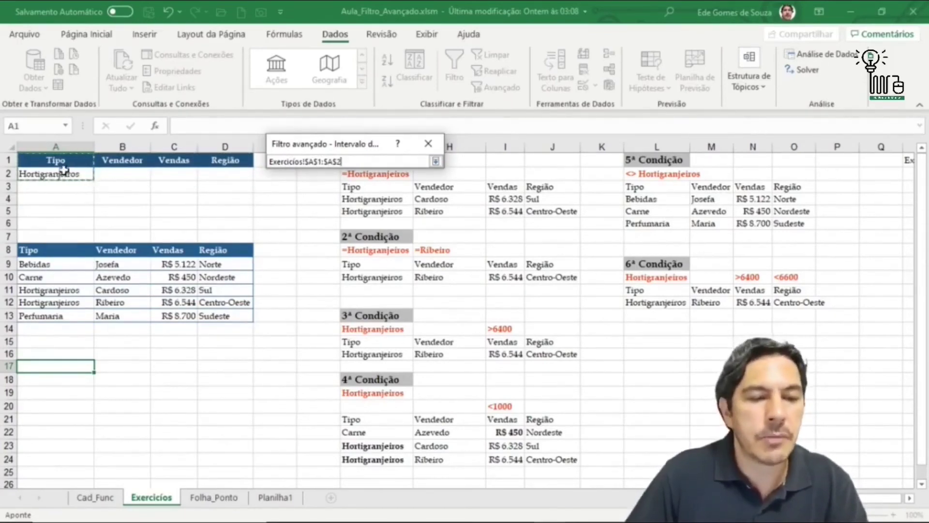
pyautogui.click(436, 162)
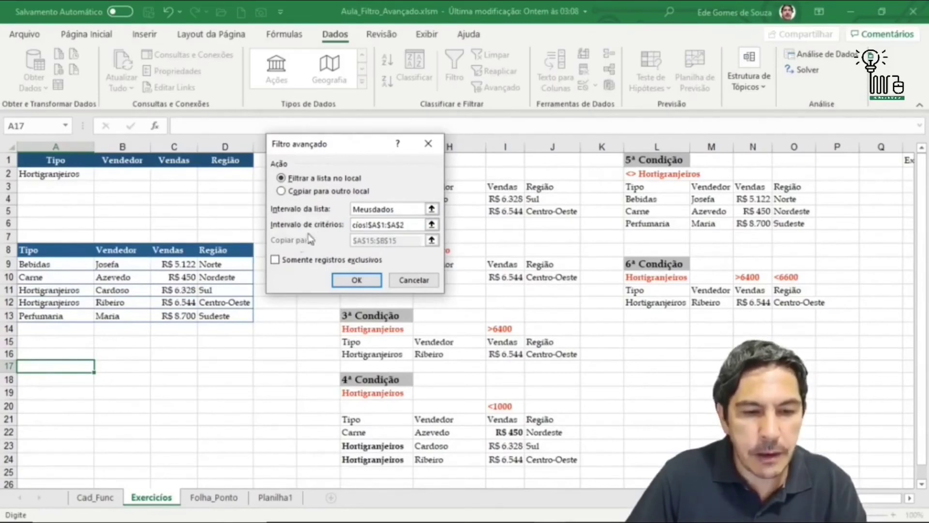
# - Set the advanced filter to copy its results to another location starting at A17 on the Exercícios sheet, and apply it
pyautogui.click(281, 191)
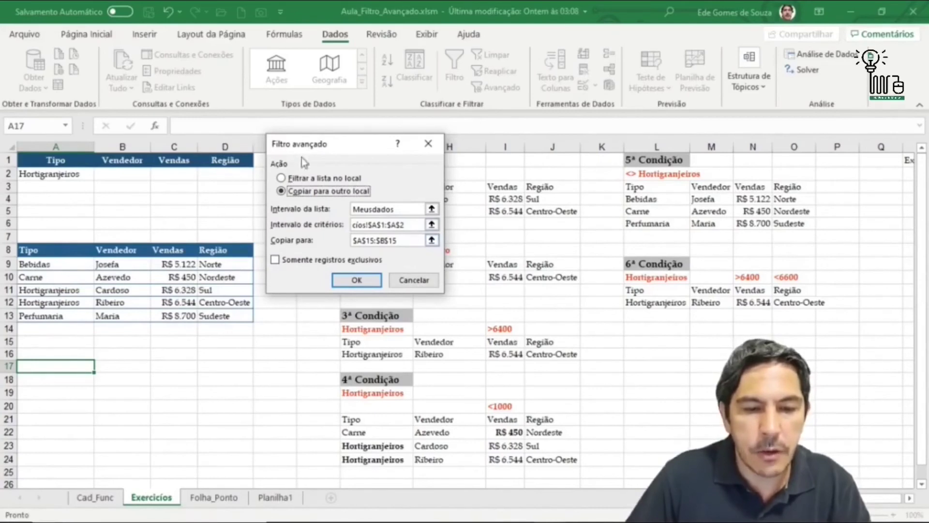
pyautogui.click(431, 240)
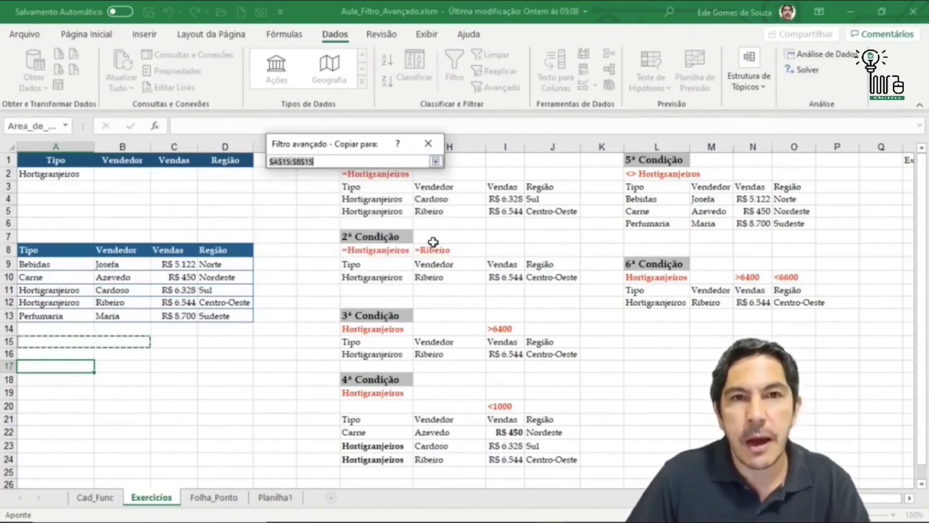
pyautogui.click(60, 366)
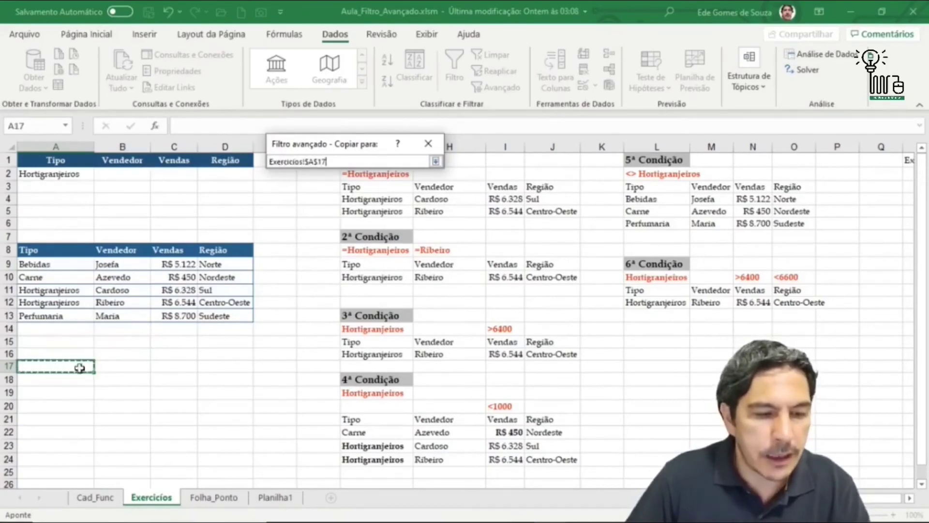
pyautogui.click(436, 163)
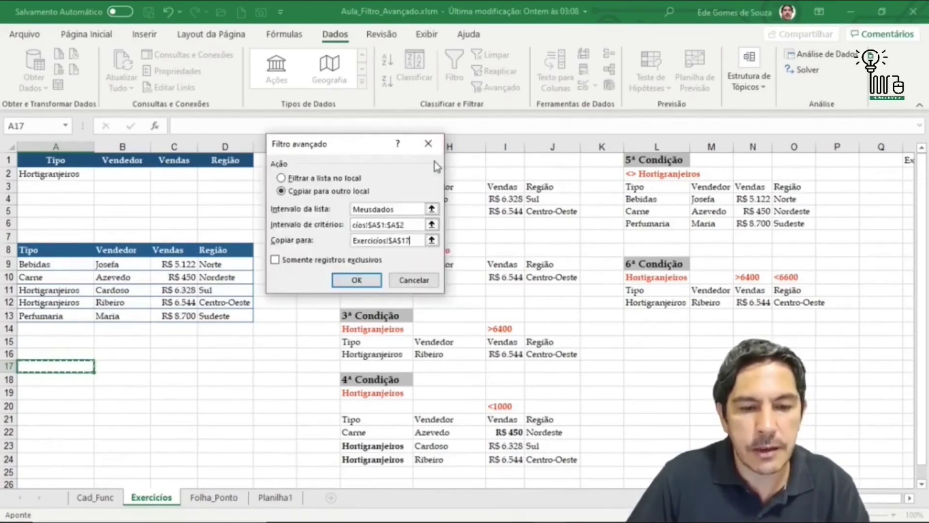
pyautogui.click(356, 280)
pyautogui.click(279, 314)
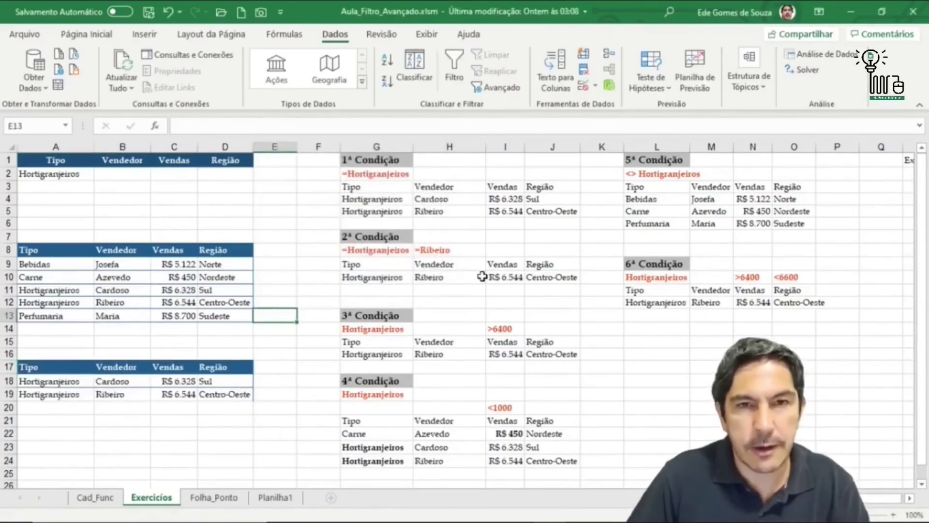